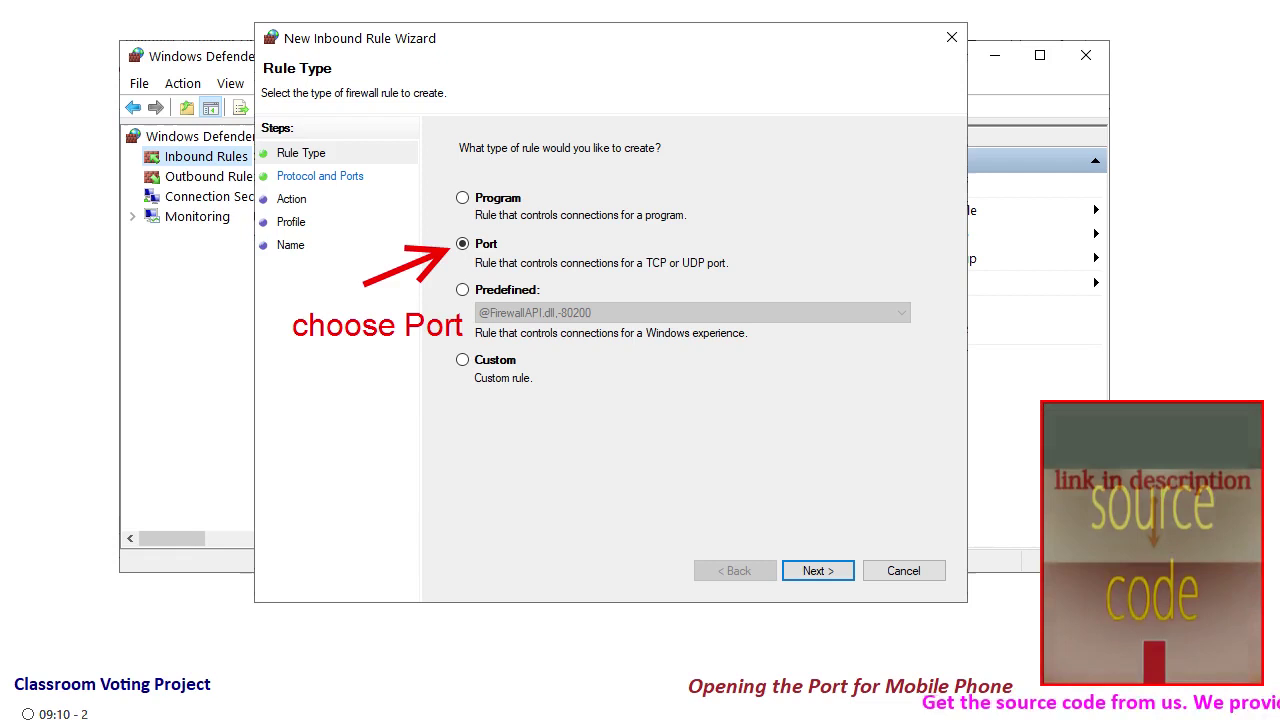
Confirm the TCP protocol with specific local port 8090 for the new inbound rule.
{"action": "key", "text": "Return"}
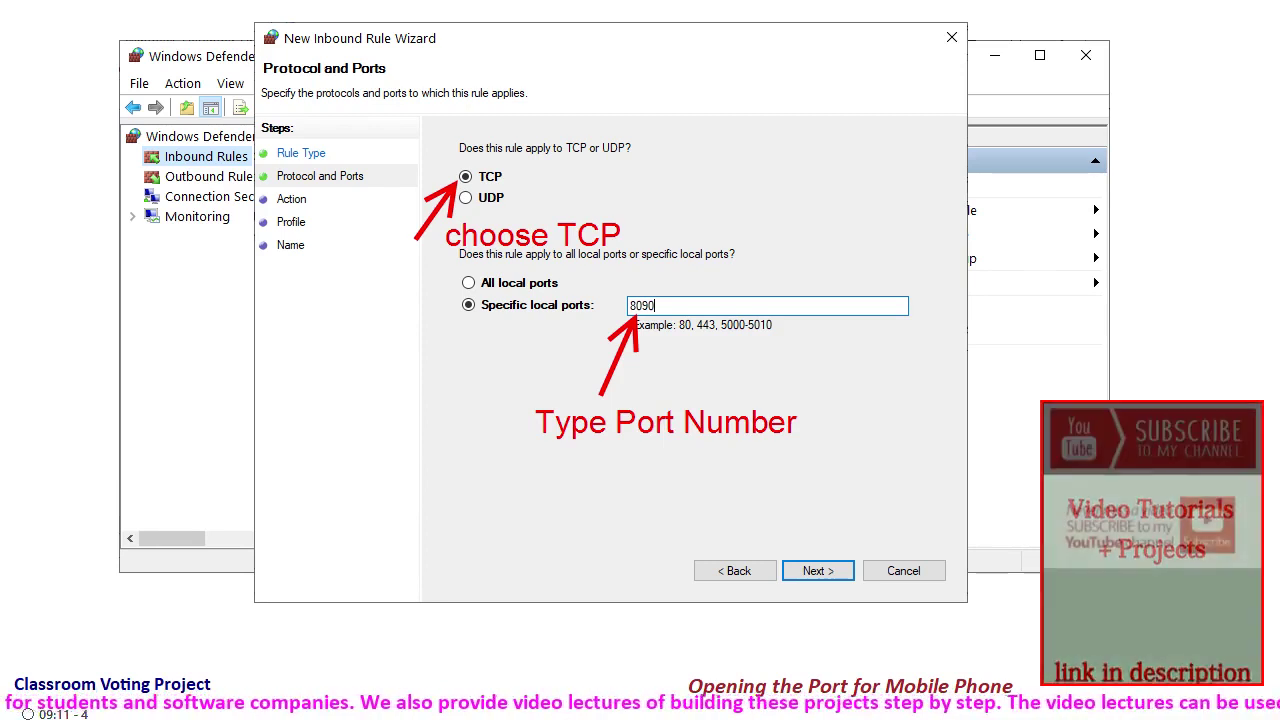
Accept the TCP 8090 port settings and move on to the Action page.
{"action": "key", "text": "Return"}
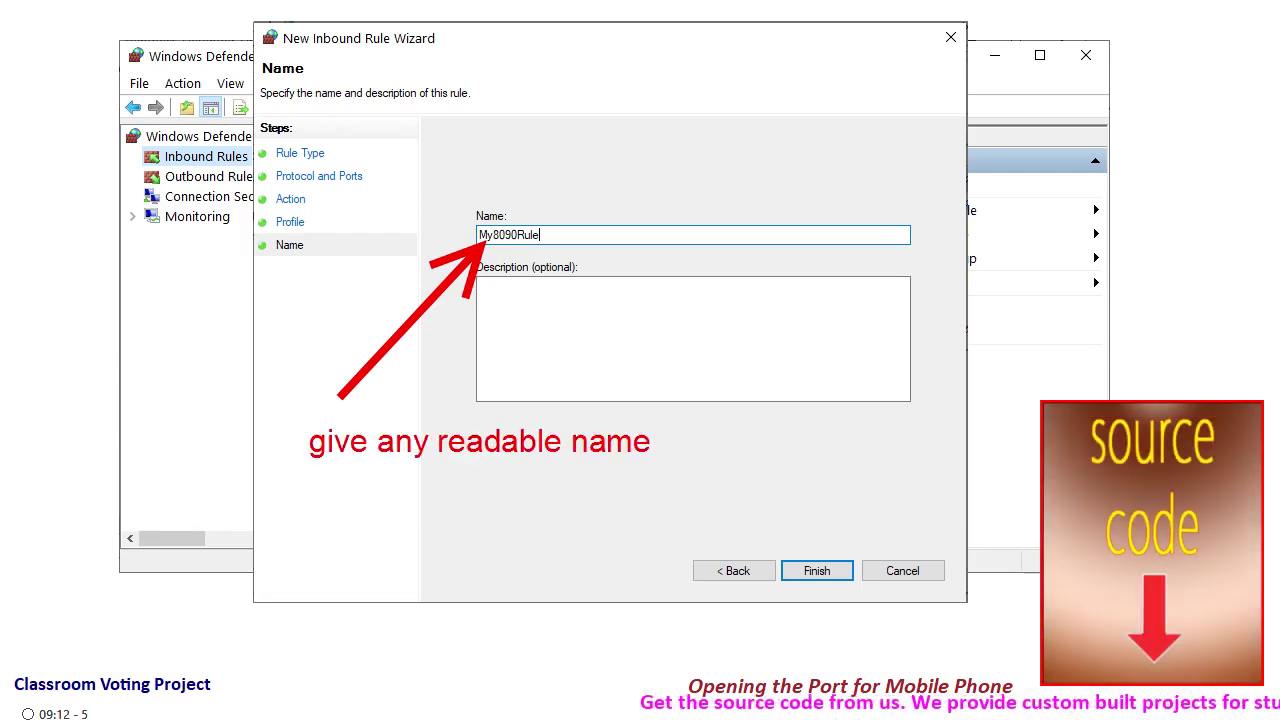
Finish creating the inbound rule named My8090Rule.
{"action": "key", "text": "Return"}
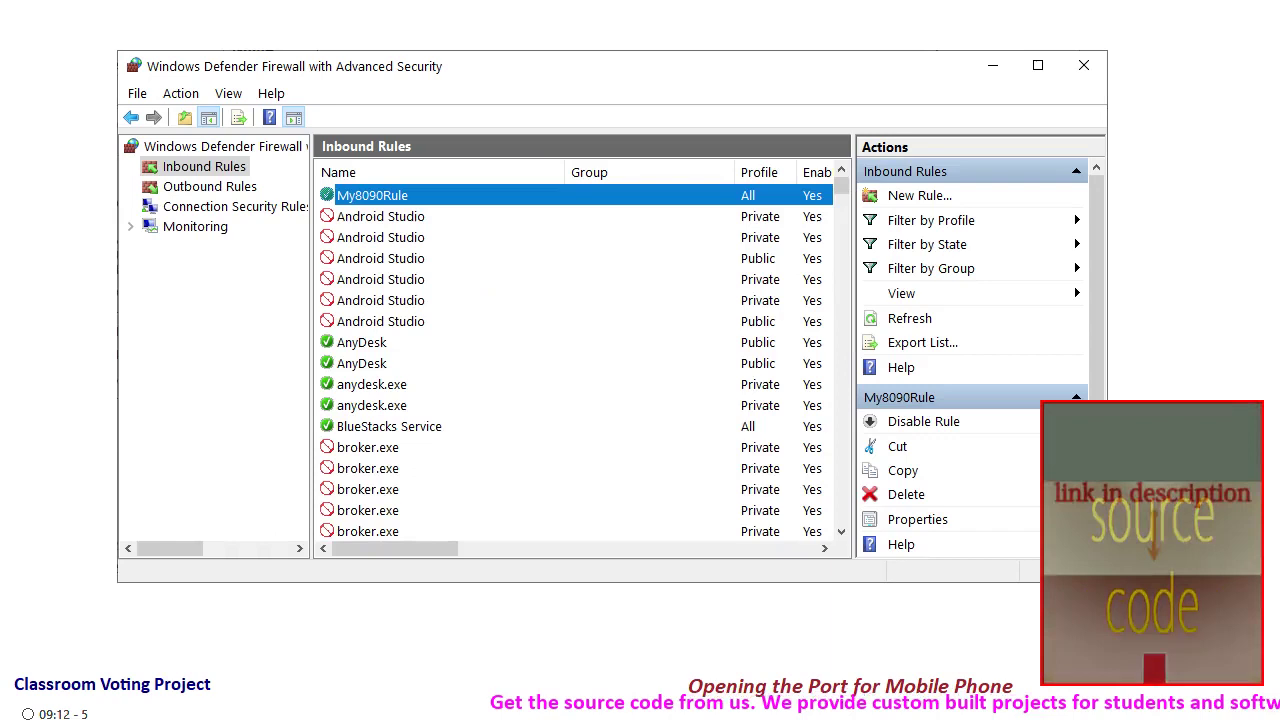